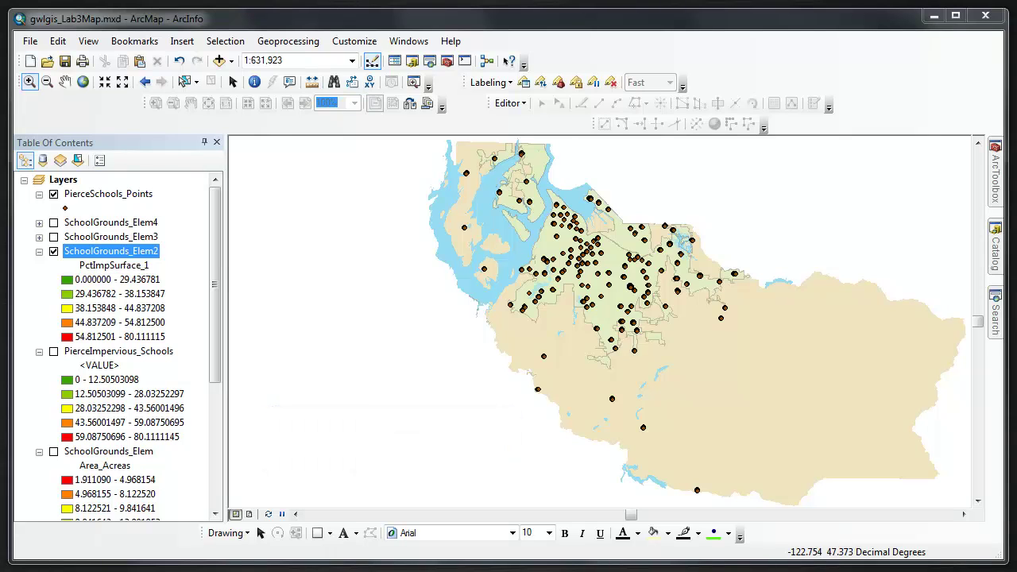
Remove the Elem4 and Elem3 school-grounds layers and drag SchoolGrounds_Elem2 to the top of the layer list
{"action": "right_click", "coordinate": [79, 223]}
{"action": "left_click", "coordinate": [124, 249]}
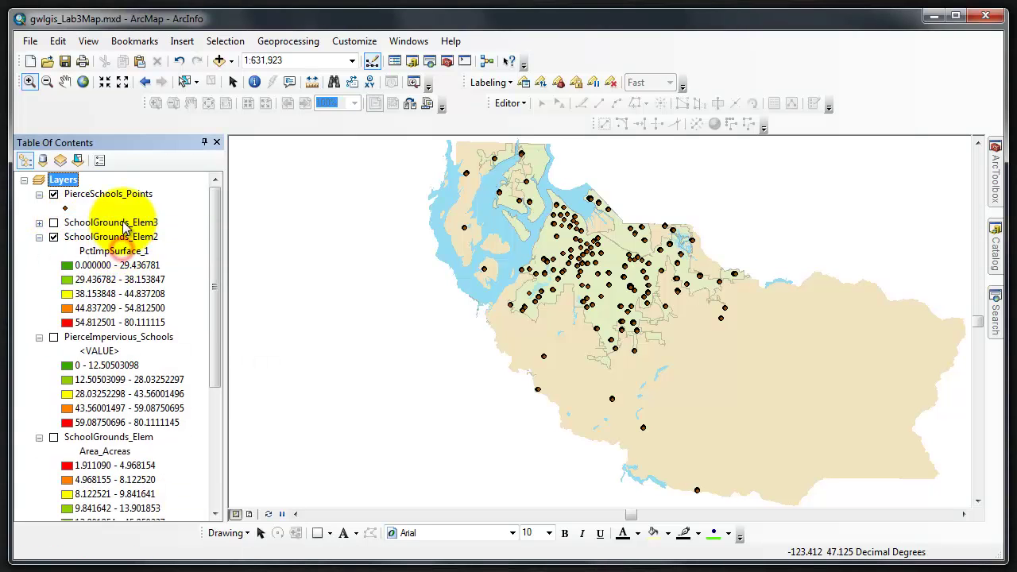
{"action": "right_click", "coordinate": [124, 224]}
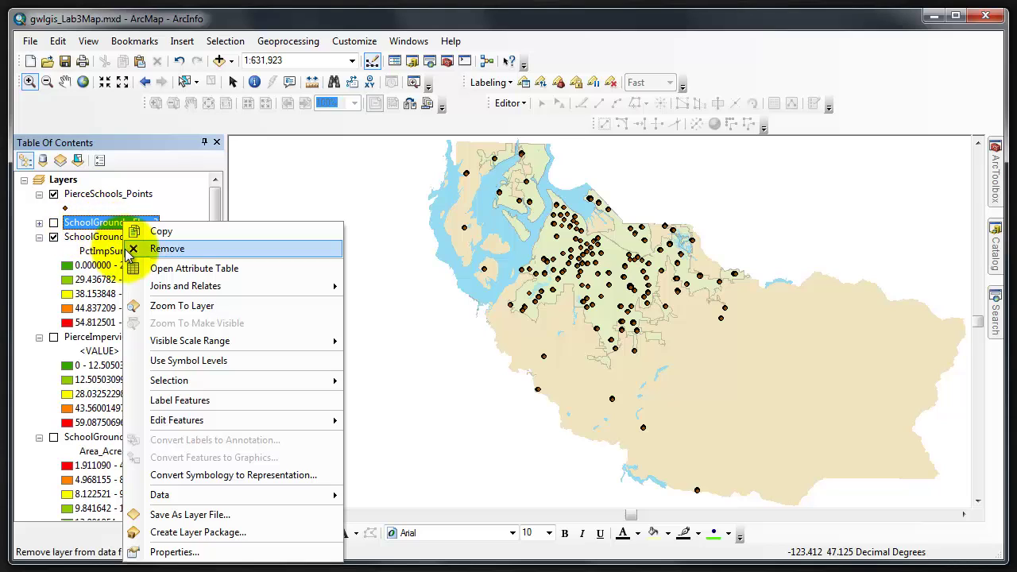
{"action": "left_click", "coordinate": [151, 249]}
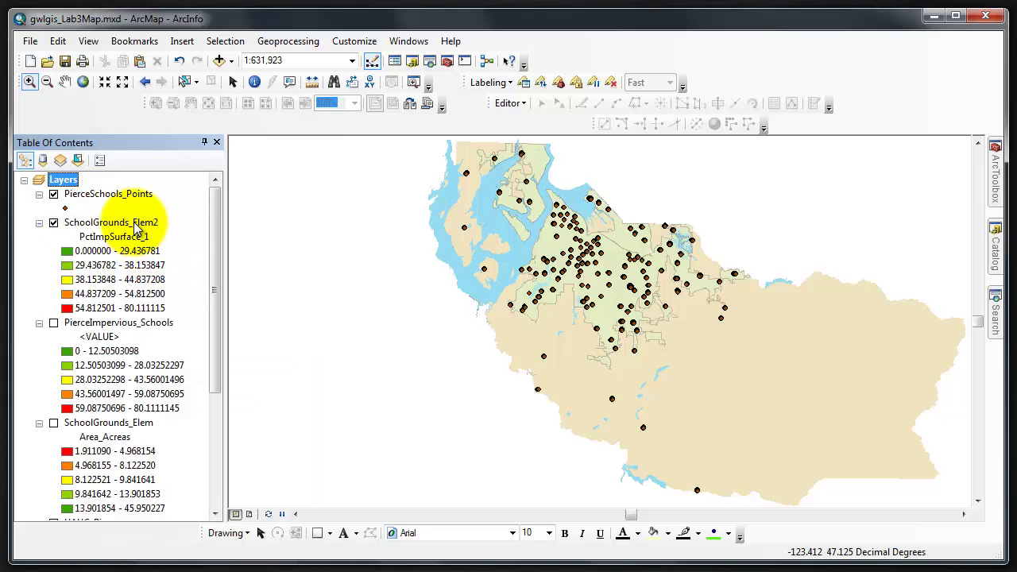
{"action": "left_click_drag", "start_coordinate": [131, 228], "coordinate": [119, 189]}
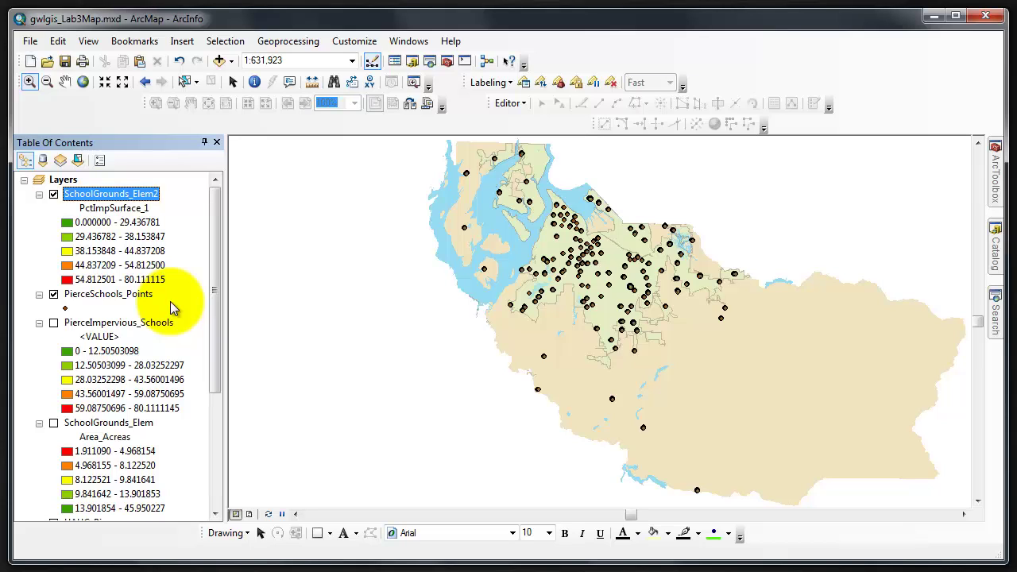
Open the Feature To Point tool from ArcToolbox's Data Management Tools > Features
{"action": "left_click", "coordinate": [996, 187]}
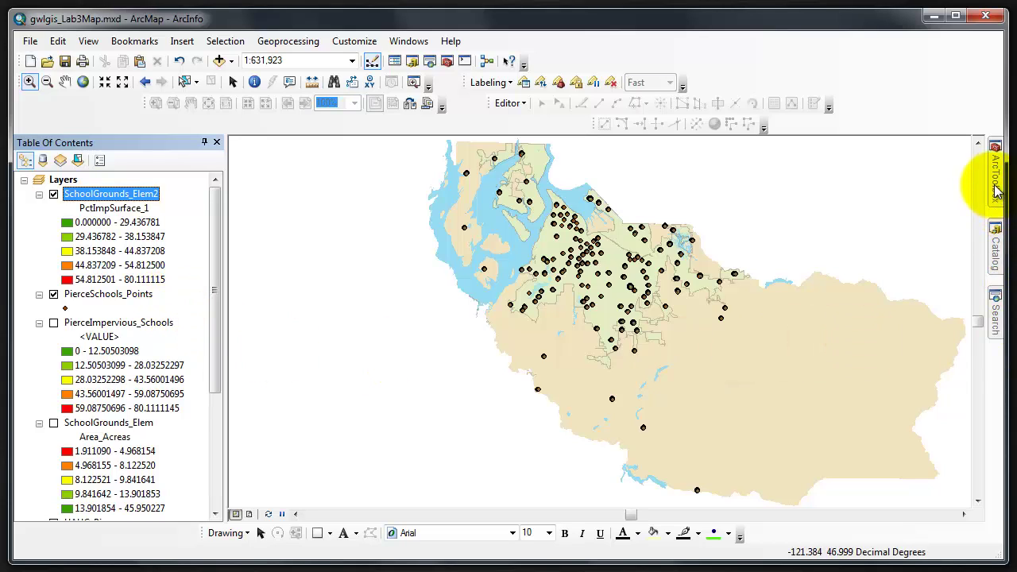
{"action": "scroll", "coordinate": [847, 334], "scroll_direction": "down", "scroll_amount": 8}
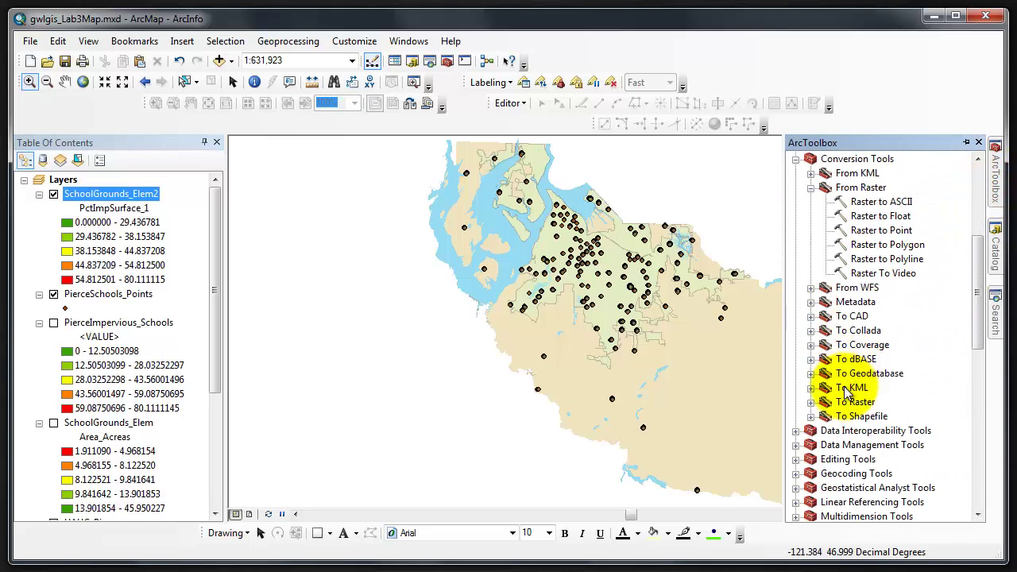
{"action": "left_click", "coordinate": [795, 316]}
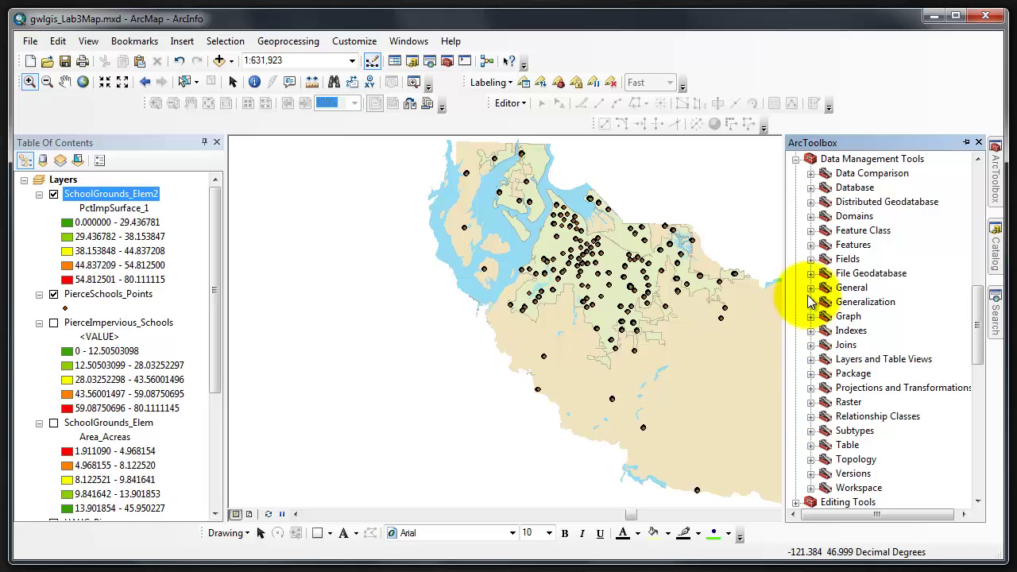
{"action": "left_click", "coordinate": [811, 244]}
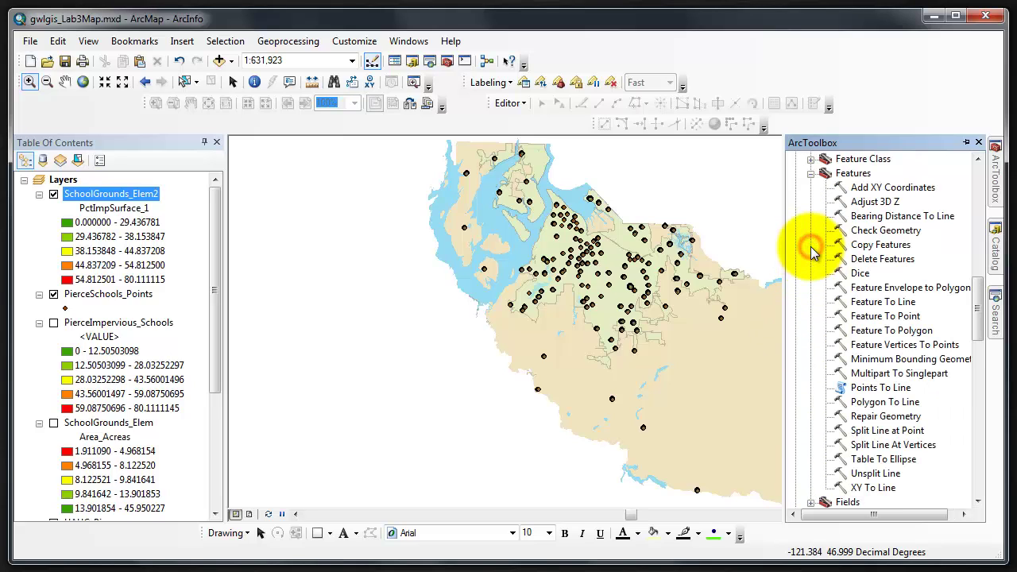
{"action": "double_click", "coordinate": [862, 316]}
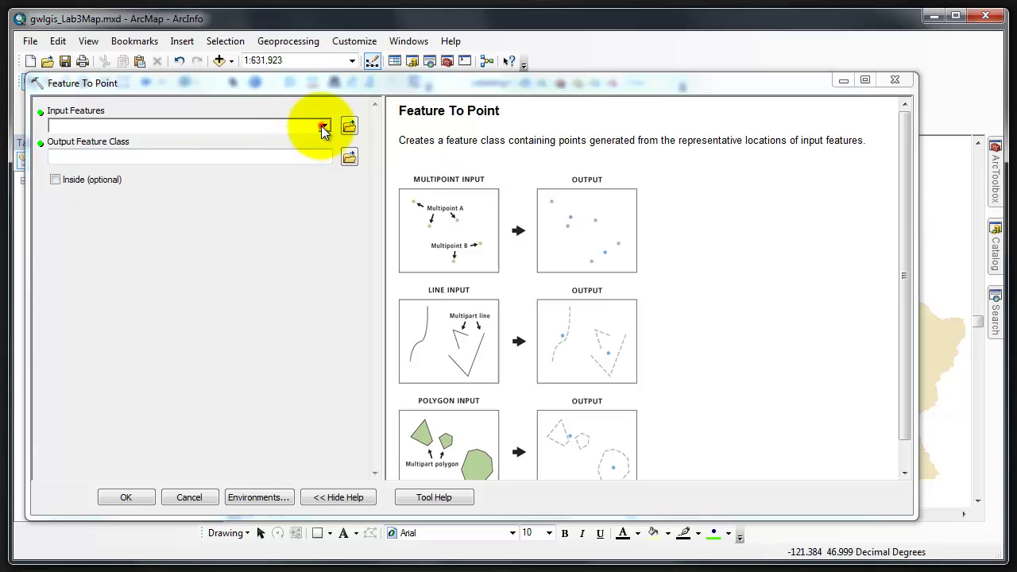
Use SchoolGrounds_Elem2 as input features and save the output feature class as PierceElem_Points
{"action": "left_click", "coordinate": [322, 127]}
{"action": "left_click", "coordinate": [167, 140]}
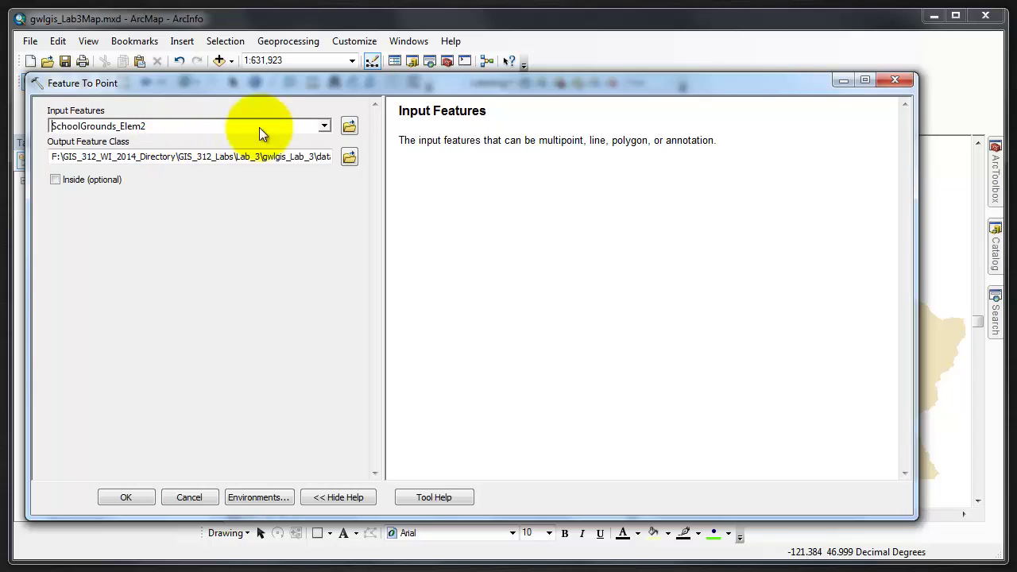
{"action": "left_click", "coordinate": [348, 156]}
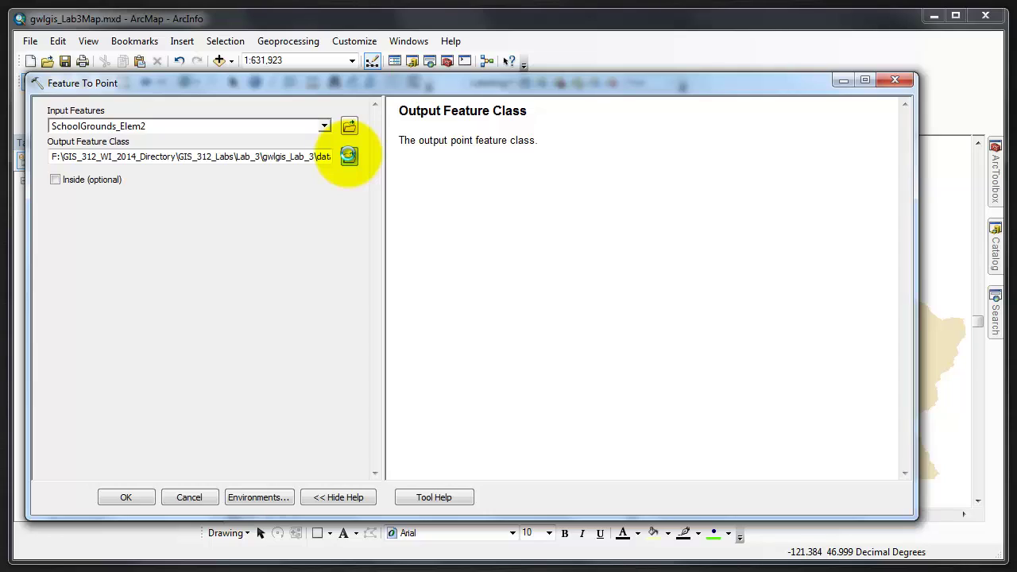
{"action": "left_click", "coordinate": [348, 157]}
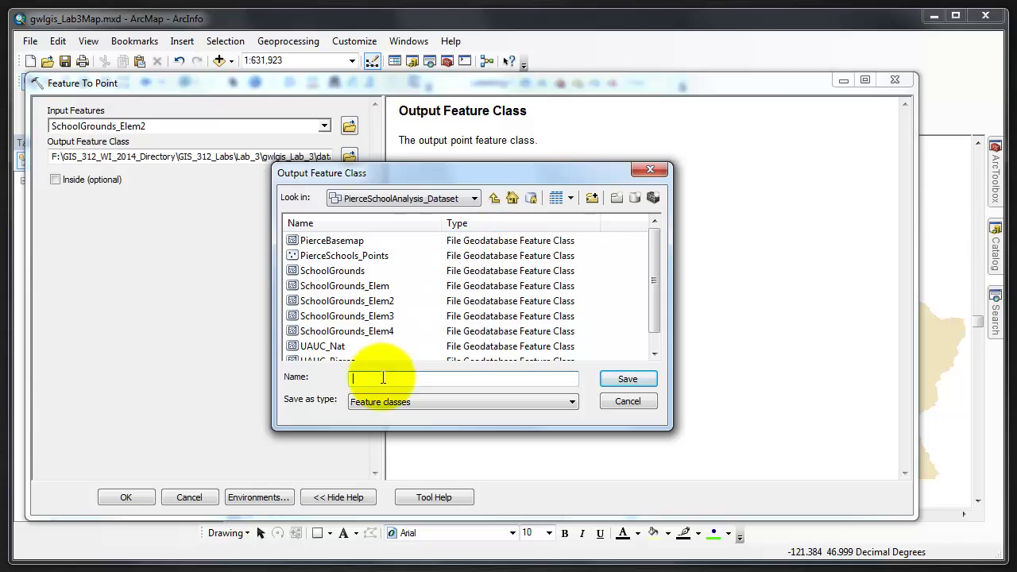
{"action": "left_click", "coordinate": [381, 378]}
{"action": "type", "text": "PierceElem_Points"}
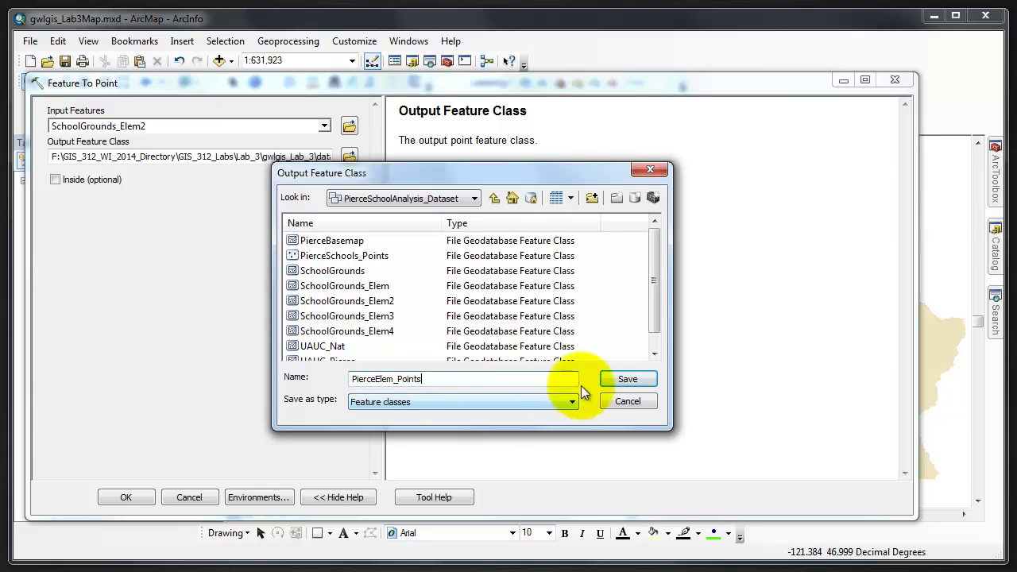
{"action": "left_click", "coordinate": [616, 379]}
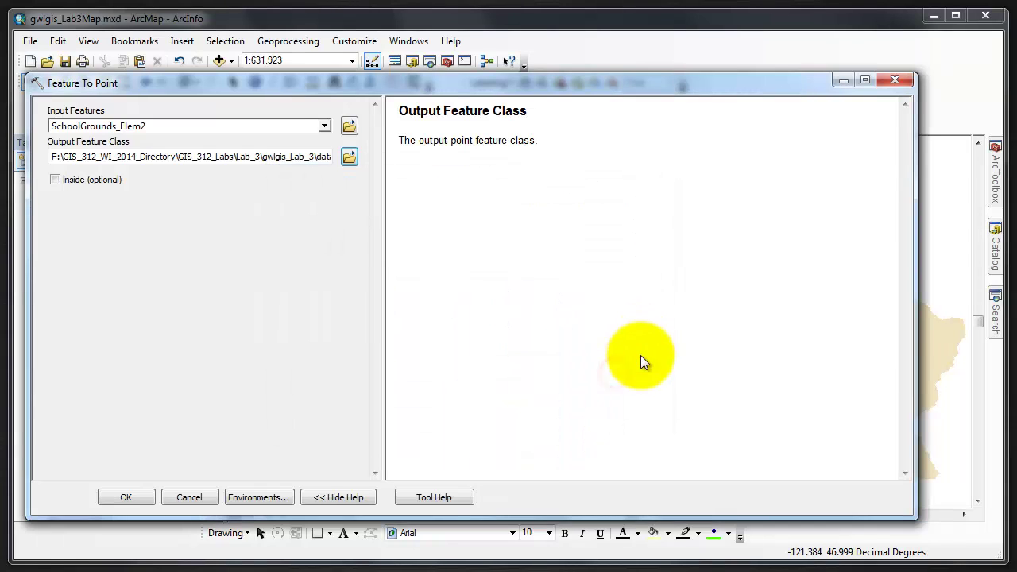
Toggle Inside on and back off, then show the Feature To Point overview help
{"action": "left_click", "coordinate": [54, 180]}
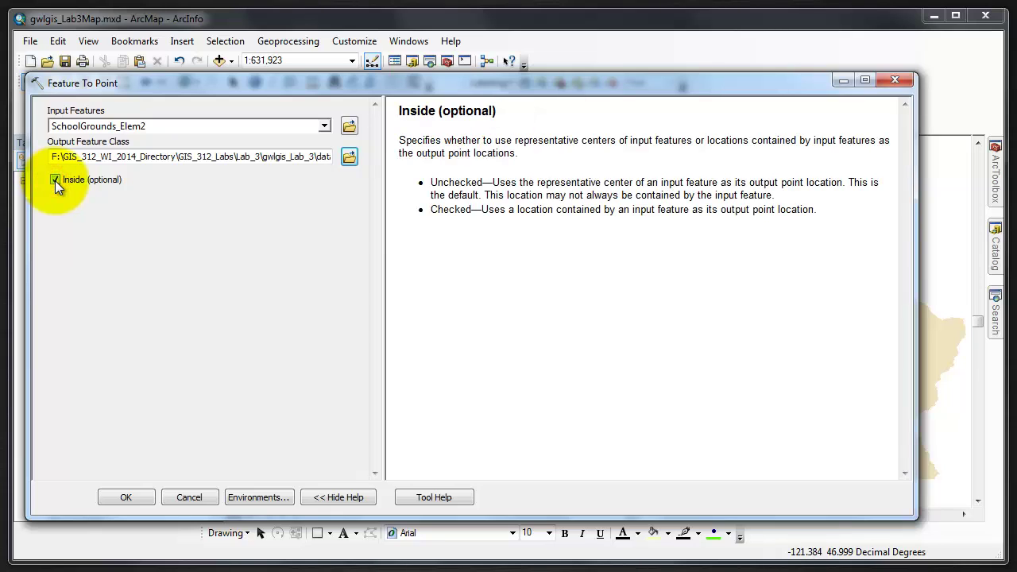
{"action": "left_click", "coordinate": [55, 179]}
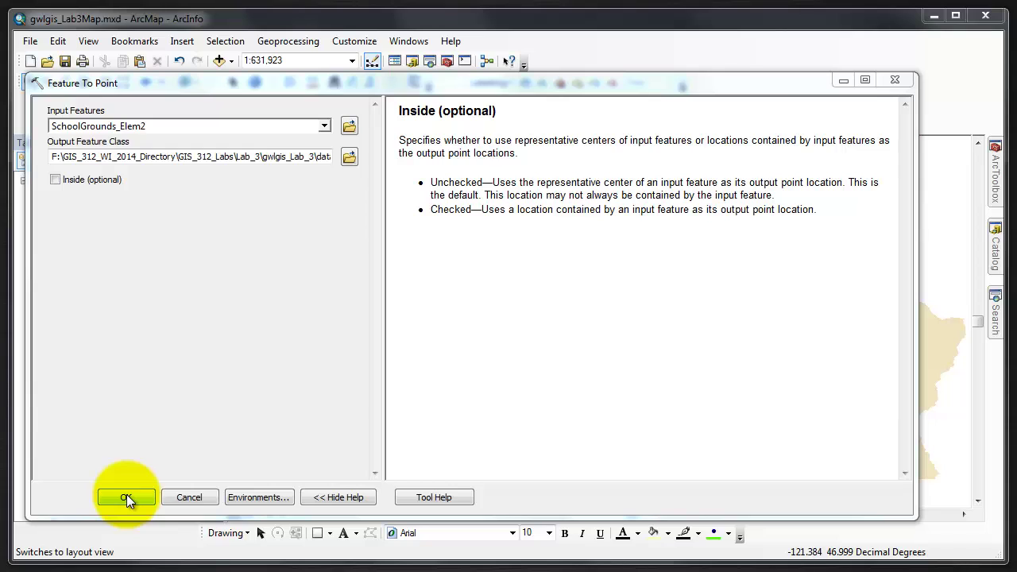
{"action": "left_click", "coordinate": [335, 495]}
{"action": "left_click", "coordinate": [334, 494]}
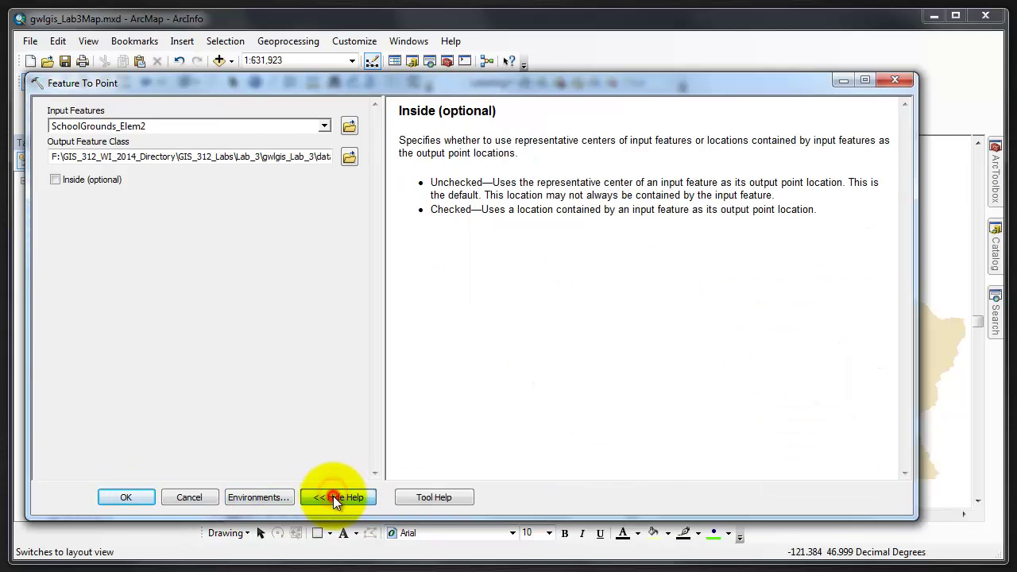
{"action": "left_click", "coordinate": [267, 108]}
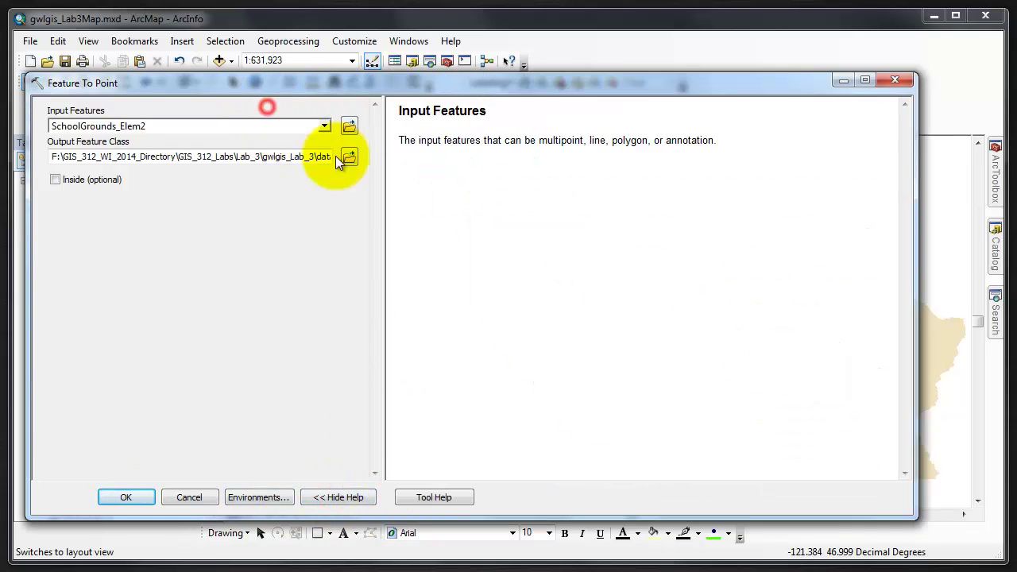
{"action": "left_click", "coordinate": [214, 299]}
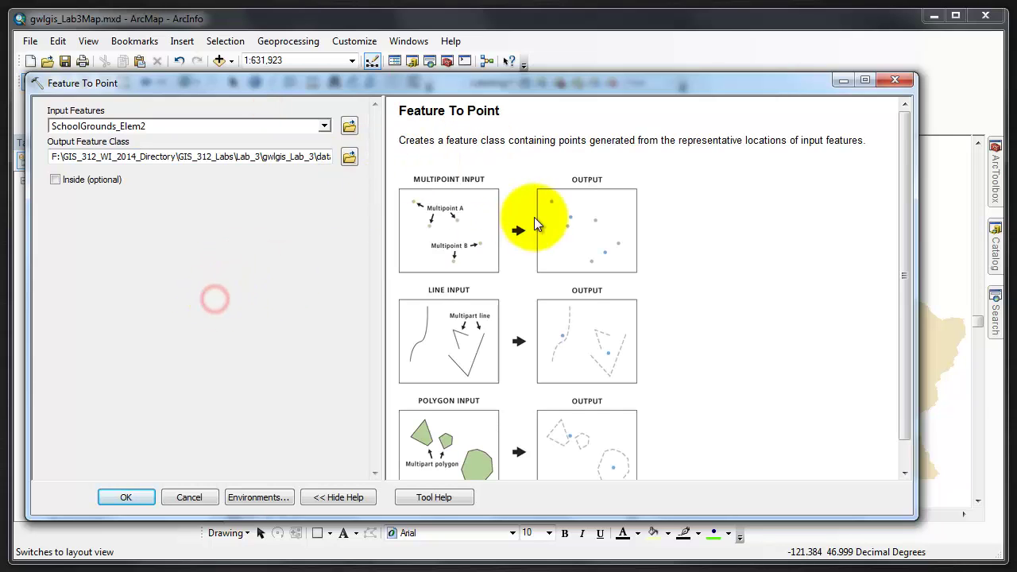
{"action": "scroll", "coordinate": [532, 177], "scroll_direction": "down", "scroll_amount": 1}
{"action": "scroll", "coordinate": [536, 225], "scroll_direction": "up", "scroll_amount": 1}
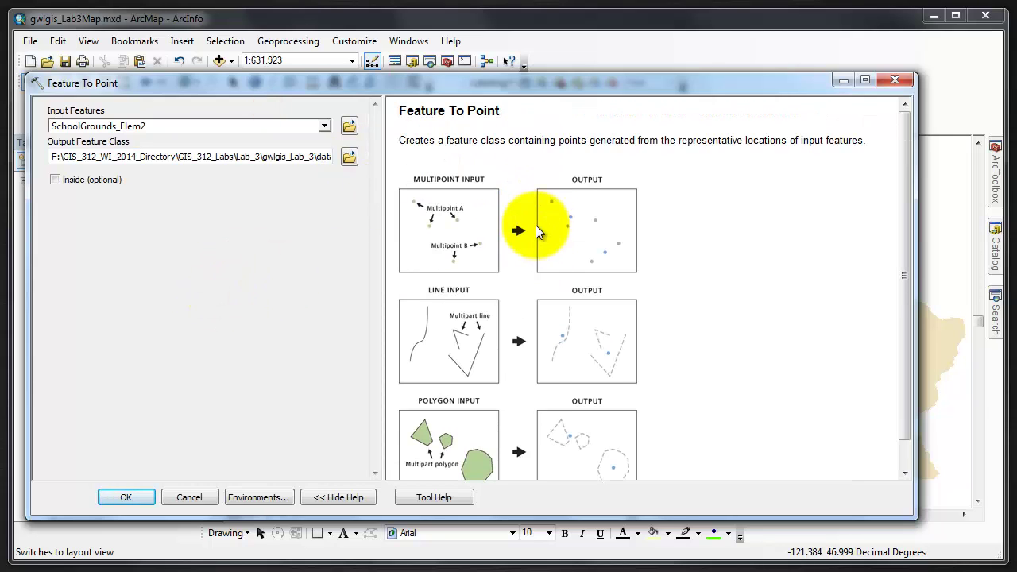
{"action": "left_click", "coordinate": [436, 495]}
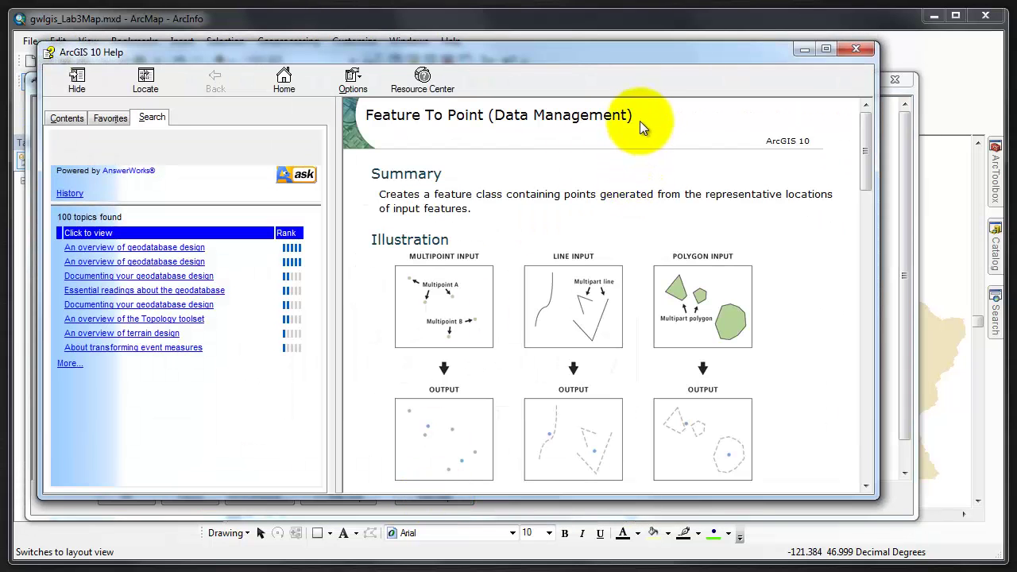
{"action": "left_click_drag", "start_coordinate": [639, 119], "coordinate": [391, 123]}
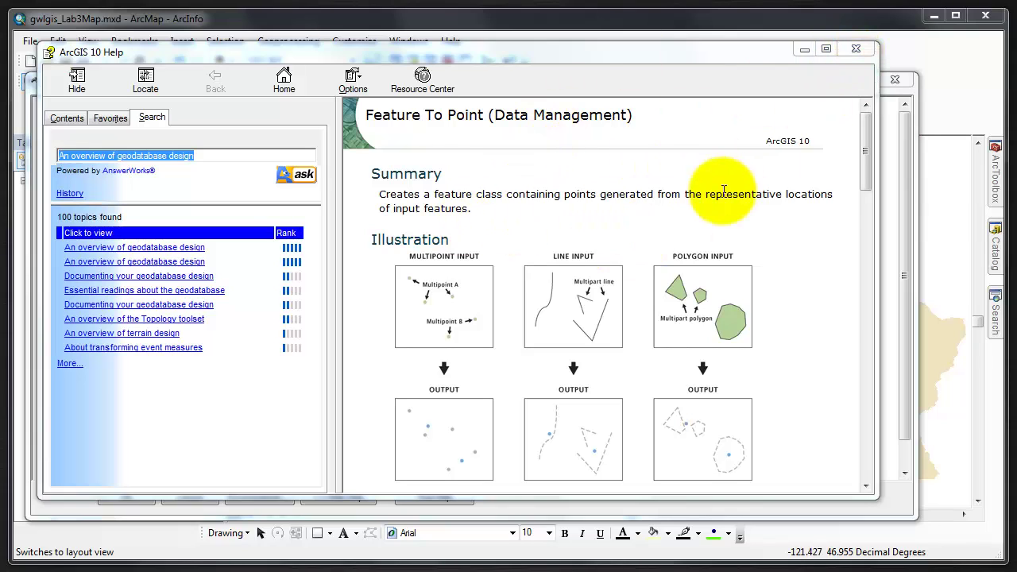
{"action": "left_click", "coordinate": [859, 50]}
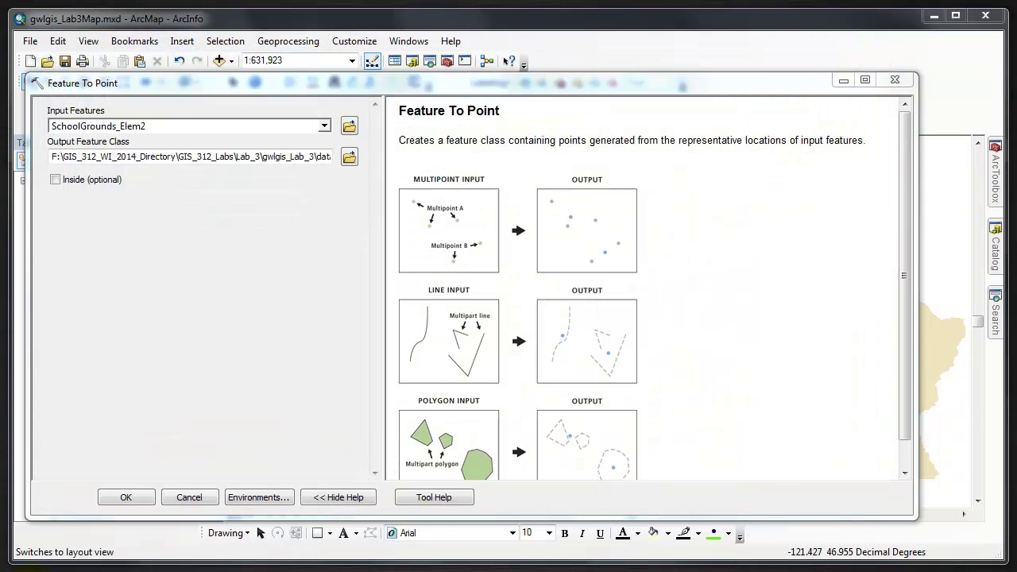
Run Feature To Point and close the completion message
{"action": "left_click", "coordinate": [129, 497]}
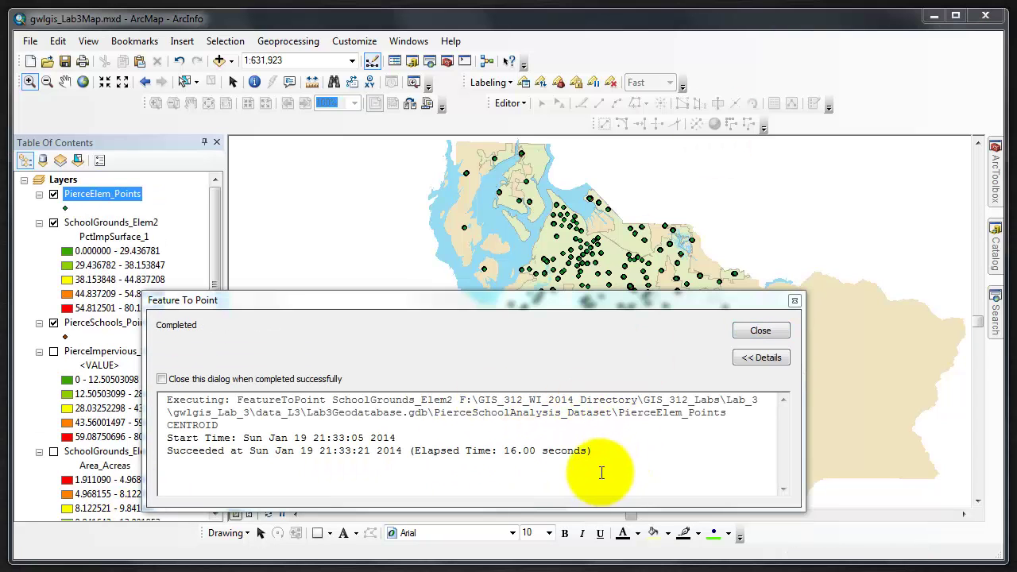
{"action": "left_click", "coordinate": [758, 332]}
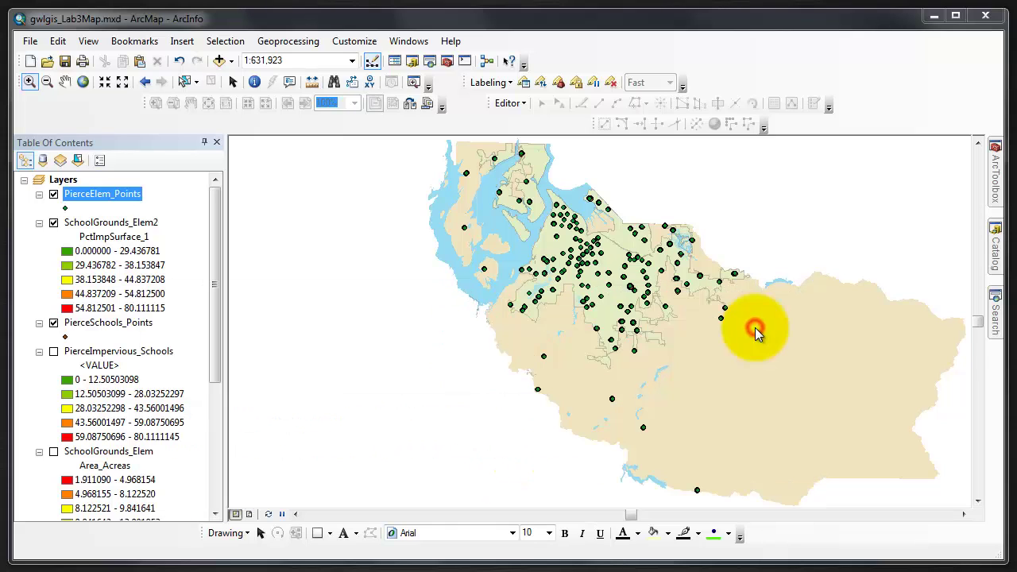
Open the PierceElem_Points attribute table and scroll across its Join_Count and NAME columns
{"action": "right_click", "coordinate": [108, 198]}
{"action": "left_click", "coordinate": [155, 238]}
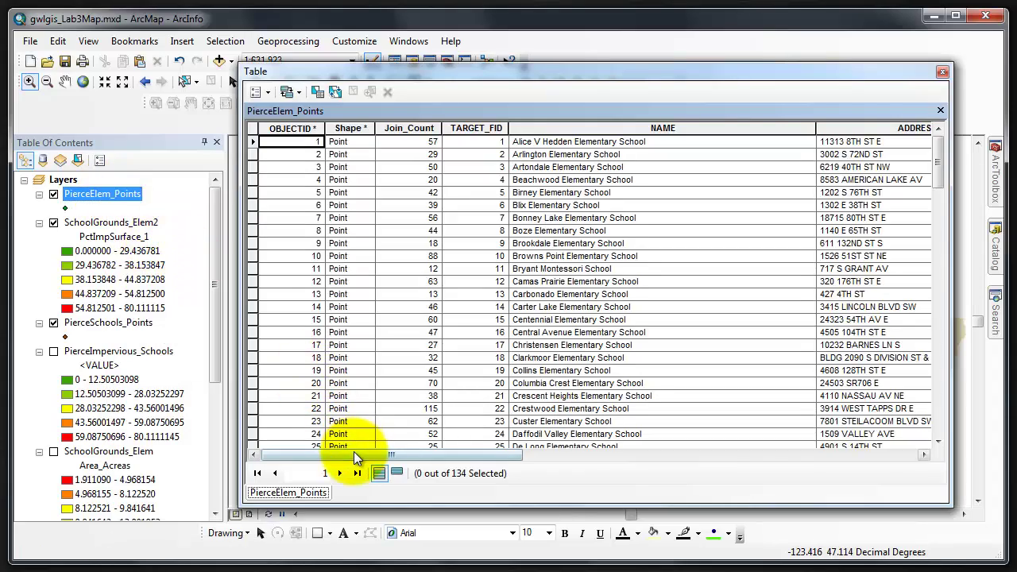
{"action": "left_click_drag", "start_coordinate": [347, 455], "coordinate": [857, 459]}
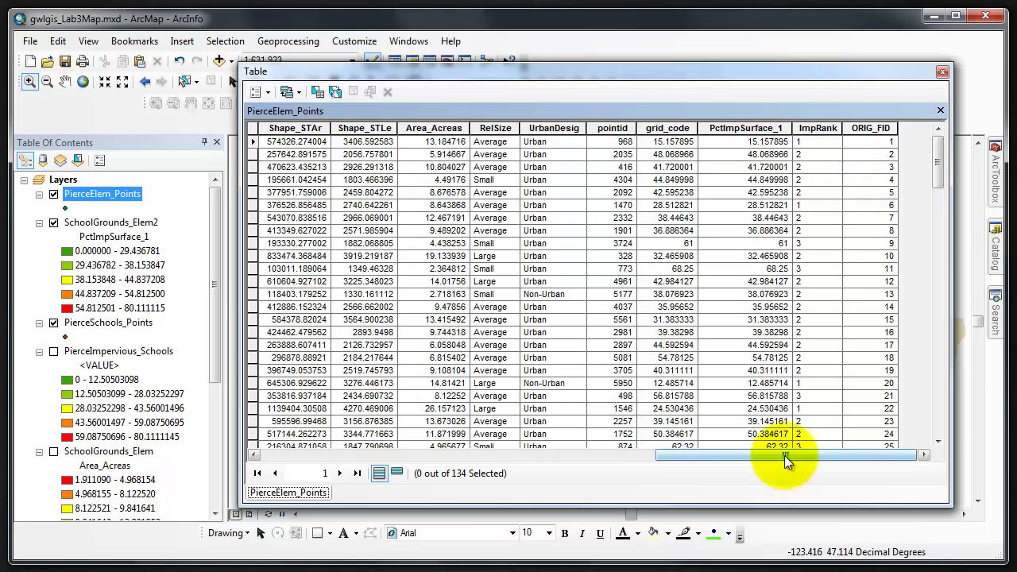
{"action": "left_click_drag", "start_coordinate": [784, 456], "coordinate": [337, 455]}
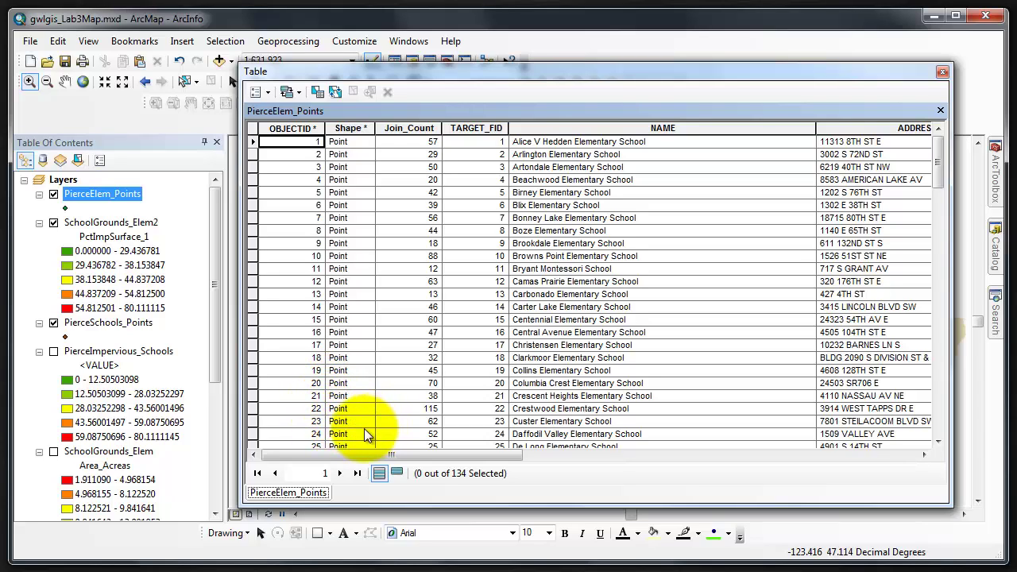
Close the attribute table and open Analysis Tools > Proximity > Create Thiessen Polygons
{"action": "left_click", "coordinate": [943, 72]}
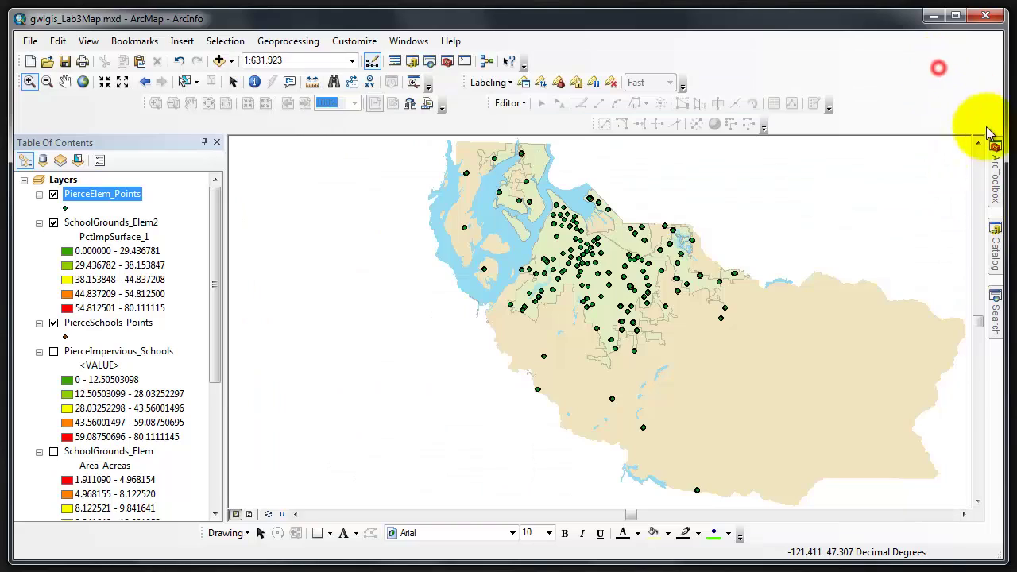
{"action": "left_click", "coordinate": [996, 144]}
{"action": "left_click", "coordinate": [810, 173]}
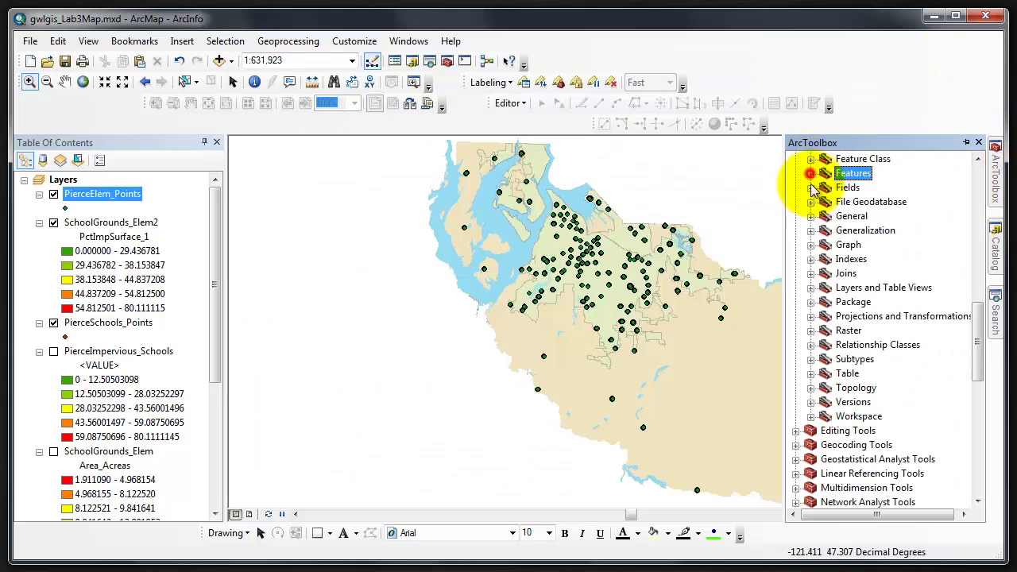
{"action": "scroll", "coordinate": [814, 203], "scroll_direction": "up", "scroll_amount": 12}
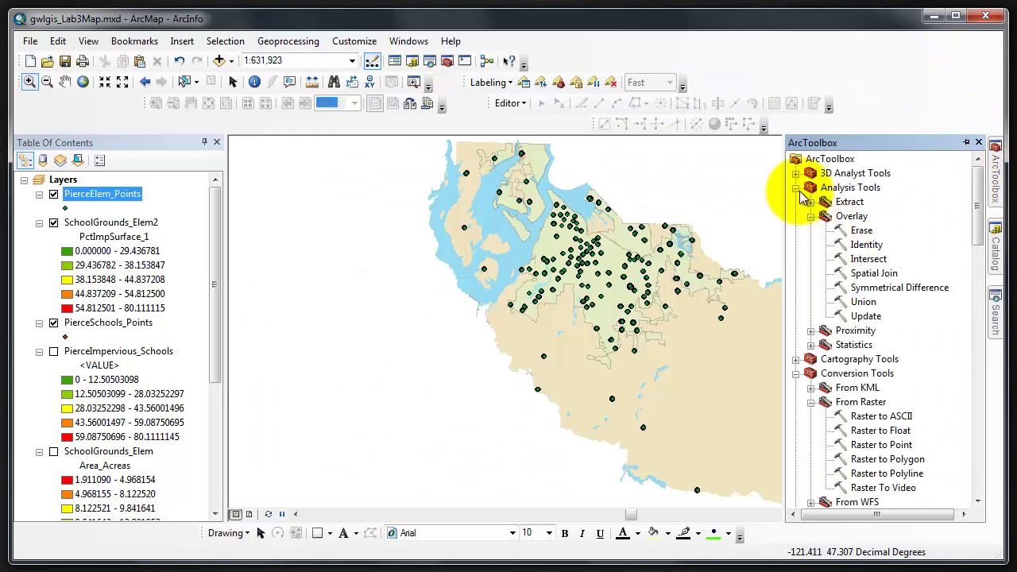
{"action": "left_click", "coordinate": [811, 330]}
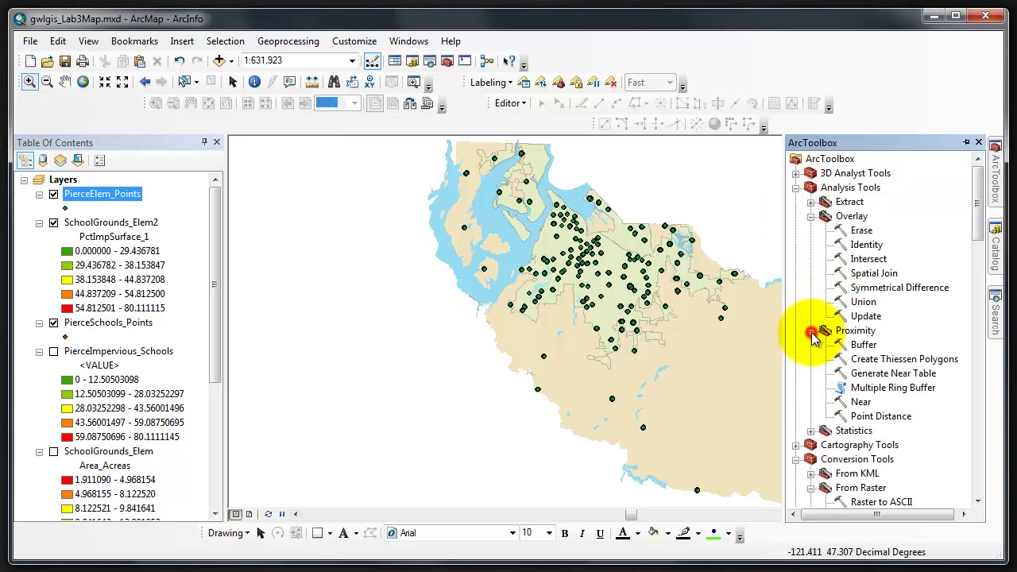
{"action": "double_click", "coordinate": [873, 360]}
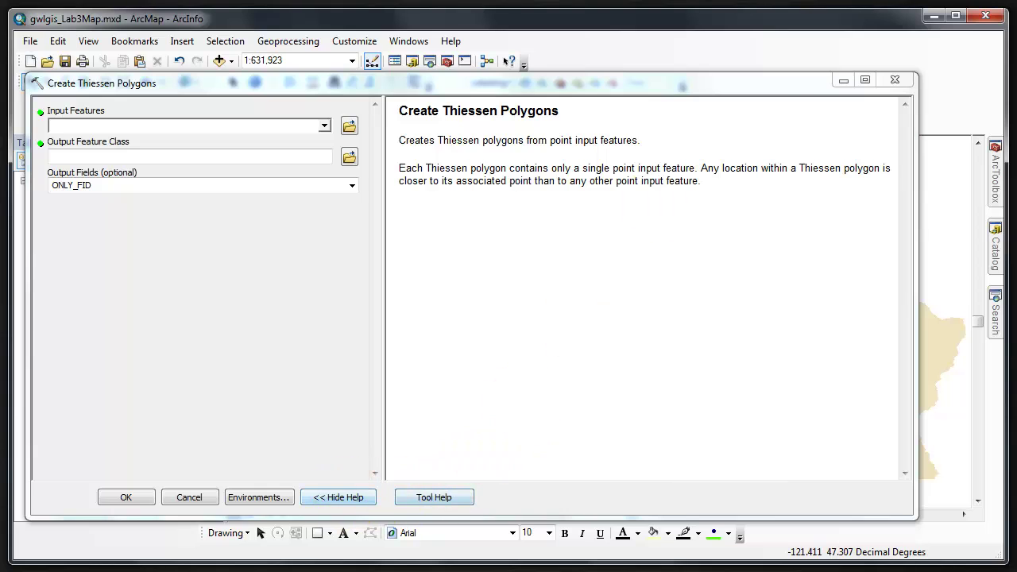
{"action": "left_click", "coordinate": [431, 497]}
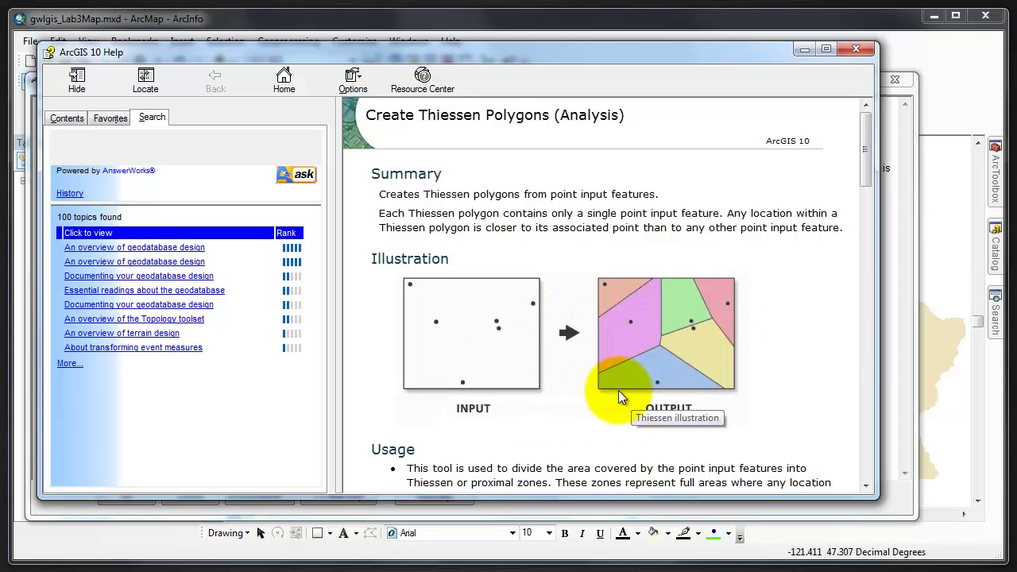
{"action": "scroll", "coordinate": [590, 299], "scroll_direction": "down", "scroll_amount": 10}
{"action": "scroll", "coordinate": [592, 297], "scroll_direction": "up", "scroll_amount": 10}
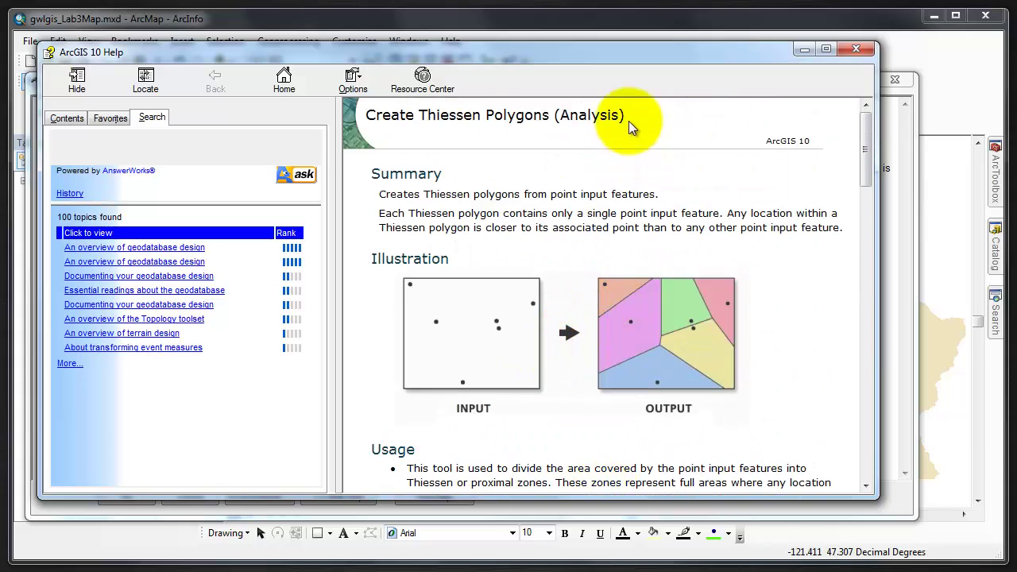
{"action": "left_click_drag", "start_coordinate": [627, 118], "coordinate": [383, 119]}
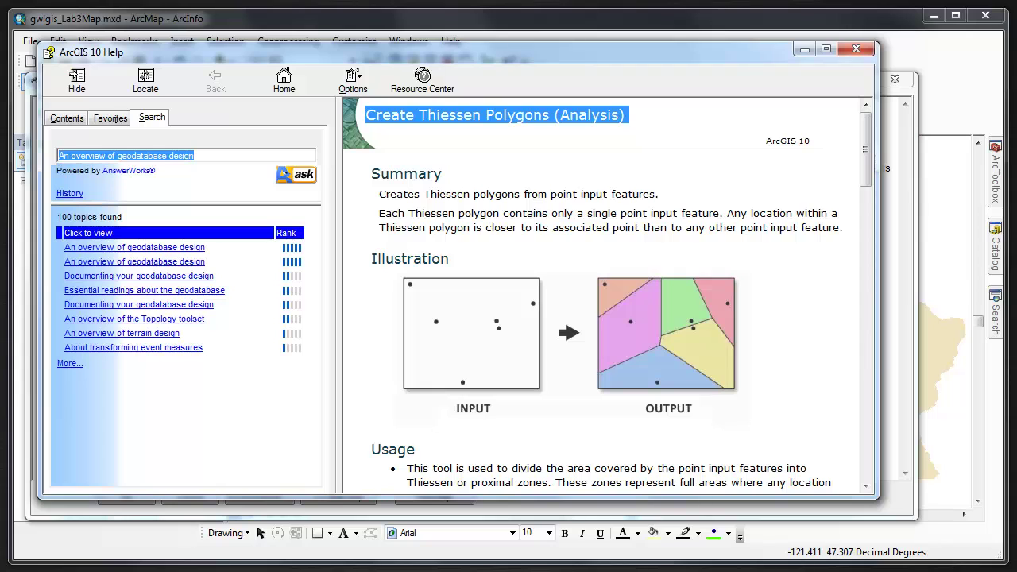
Close Help, use PierceElem_Points as input and save the output as PierceElem_Feeders
{"action": "left_click", "coordinate": [856, 48]}
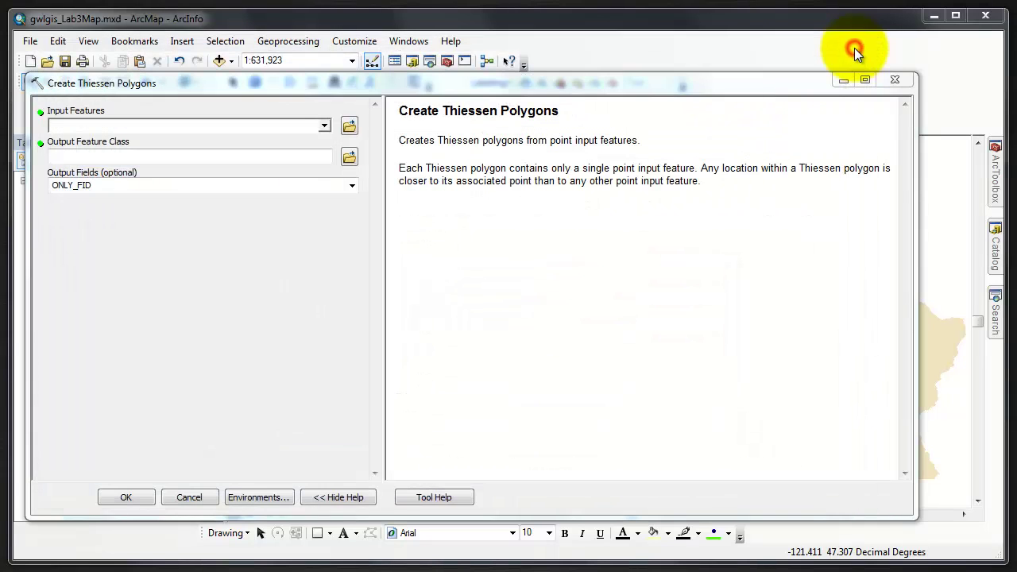
{"action": "left_click", "coordinate": [320, 128]}
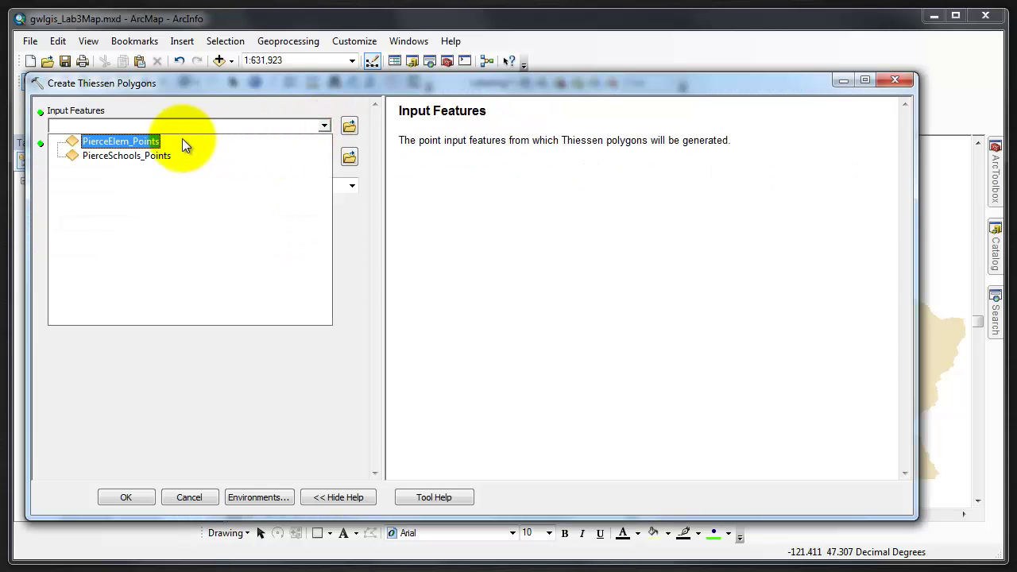
{"action": "left_click", "coordinate": [140, 141]}
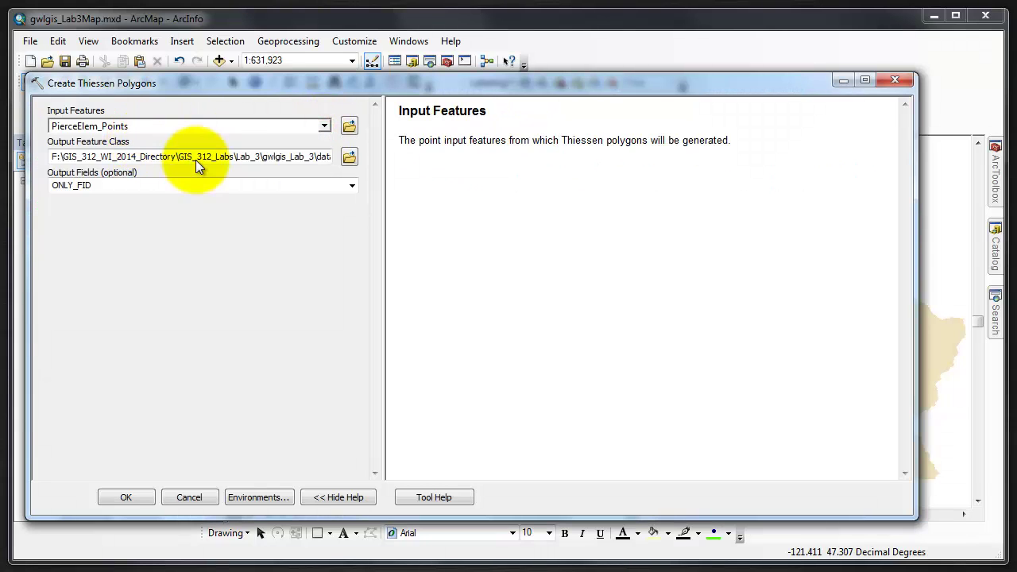
{"action": "left_click", "coordinate": [348, 157]}
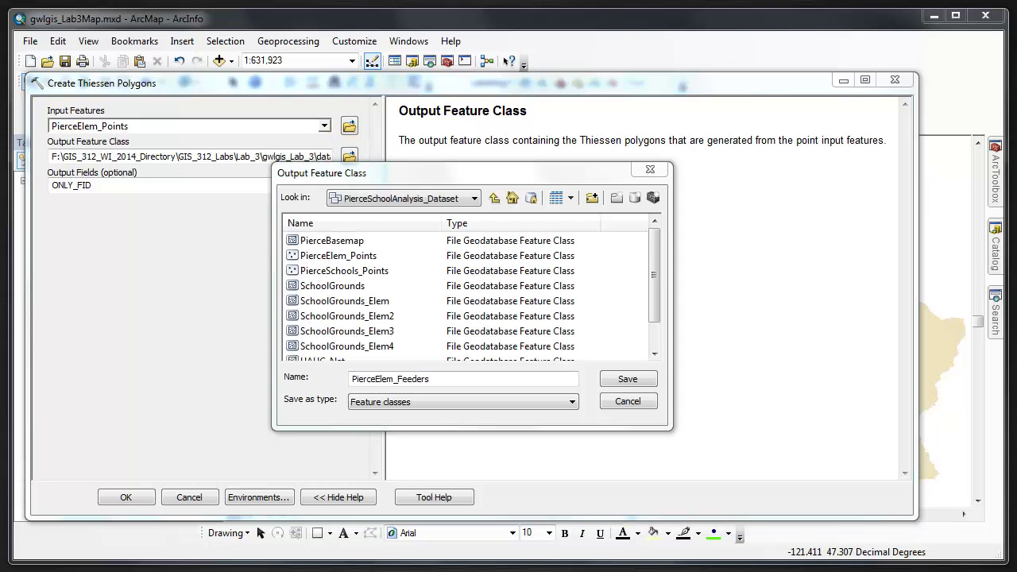
{"action": "left_click", "coordinate": [627, 379]}
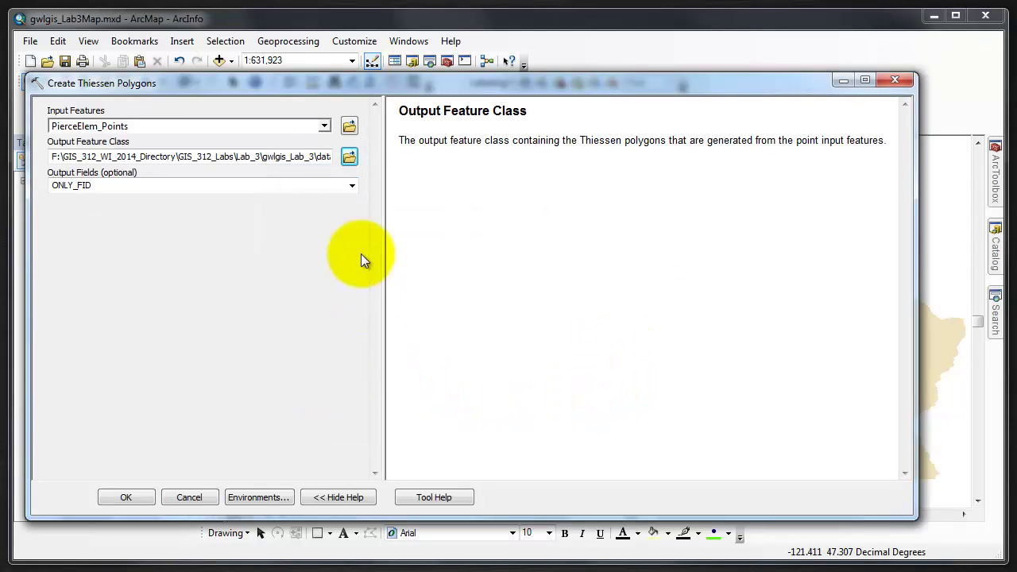
{"action": "left_click", "coordinate": [350, 187]}
Set Output Fields to ALL and open the Environment Settings
{"action": "left_click", "coordinate": [322, 208]}
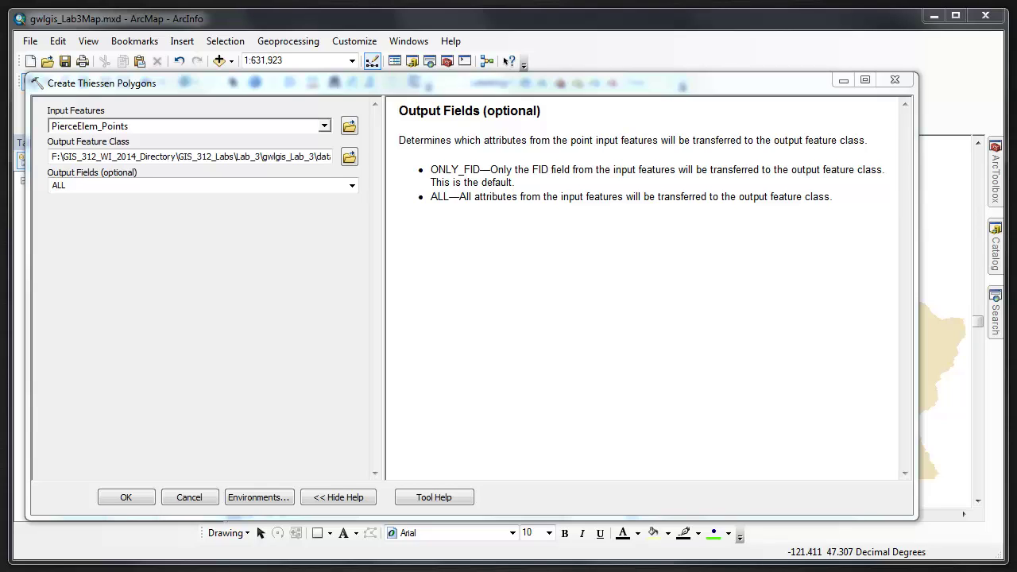
{"action": "left_click", "coordinate": [265, 498]}
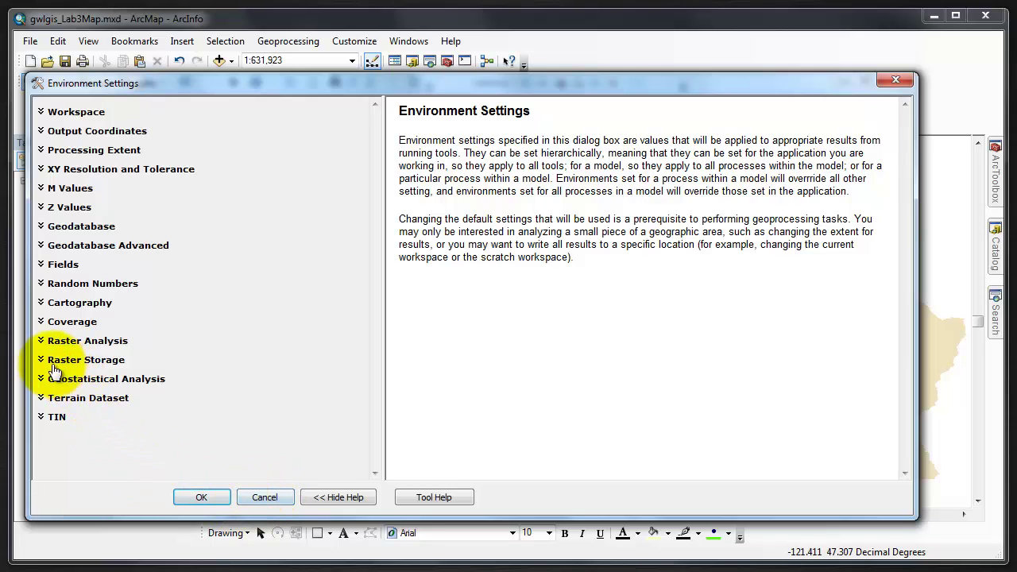
Set Processing Extent to 'Same as layer PierceBasemap'
{"action": "left_click", "coordinate": [42, 150]}
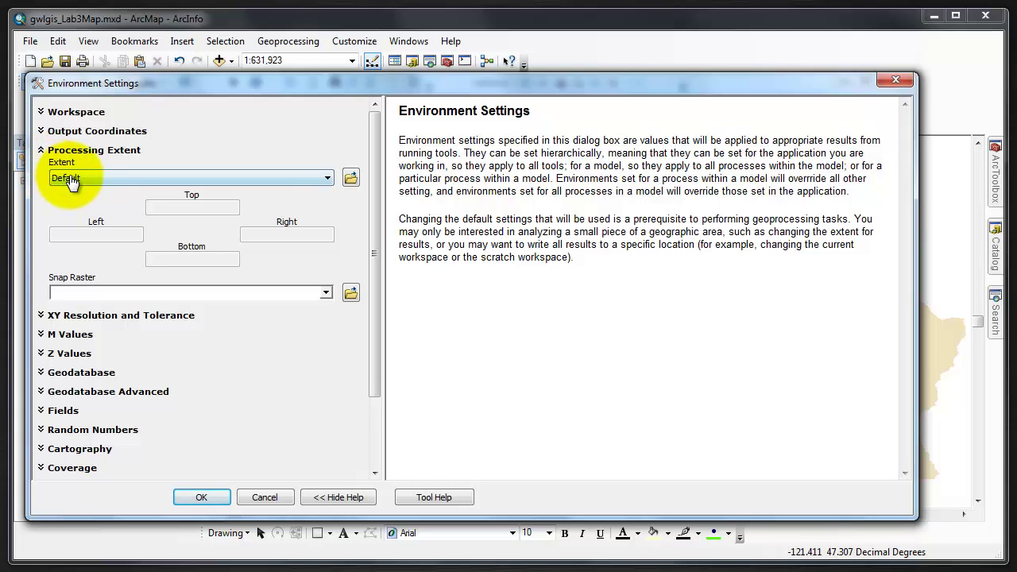
{"action": "left_click", "coordinate": [70, 179]}
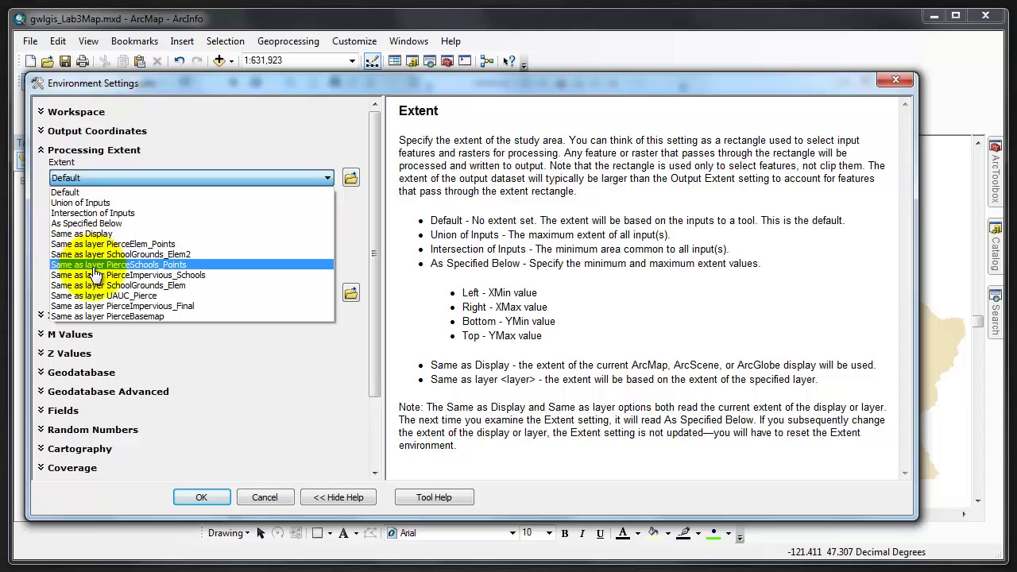
{"action": "left_click", "coordinate": [92, 316]}
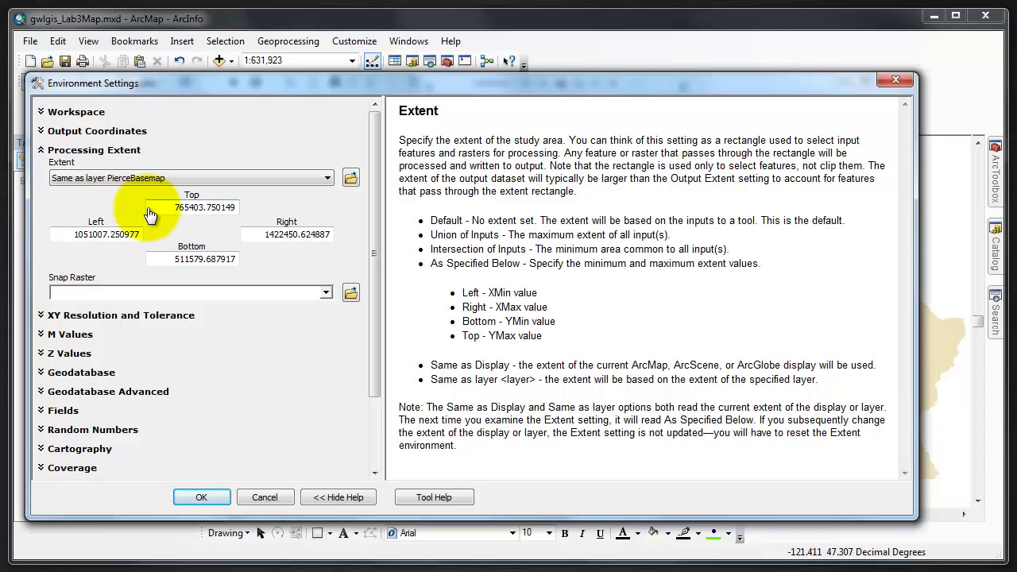
Accept the environment settings and run Create Thiessen Polygons to produce PierceElem_Feeders
{"action": "left_click", "coordinate": [207, 494]}
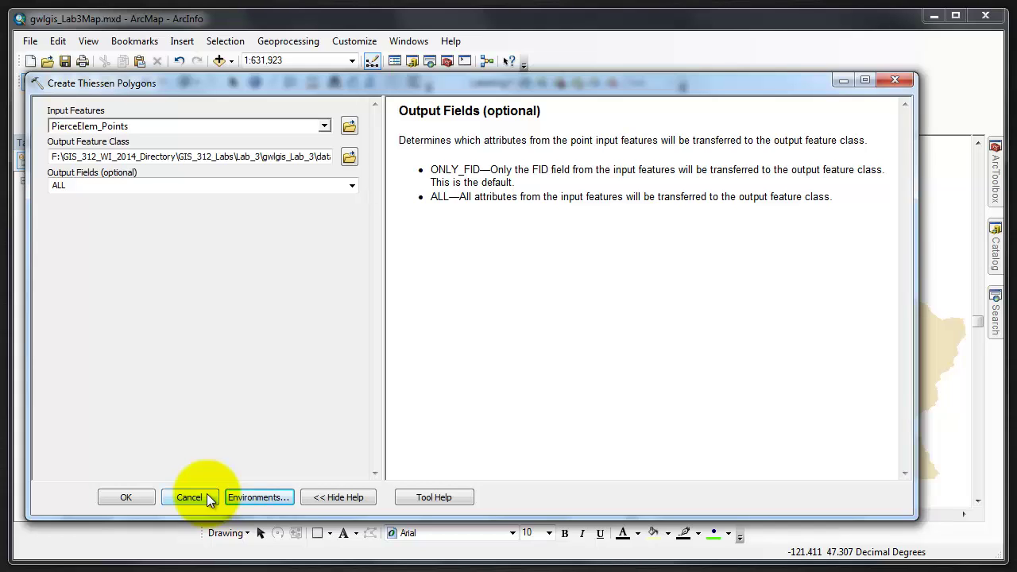
{"action": "left_click", "coordinate": [125, 498]}
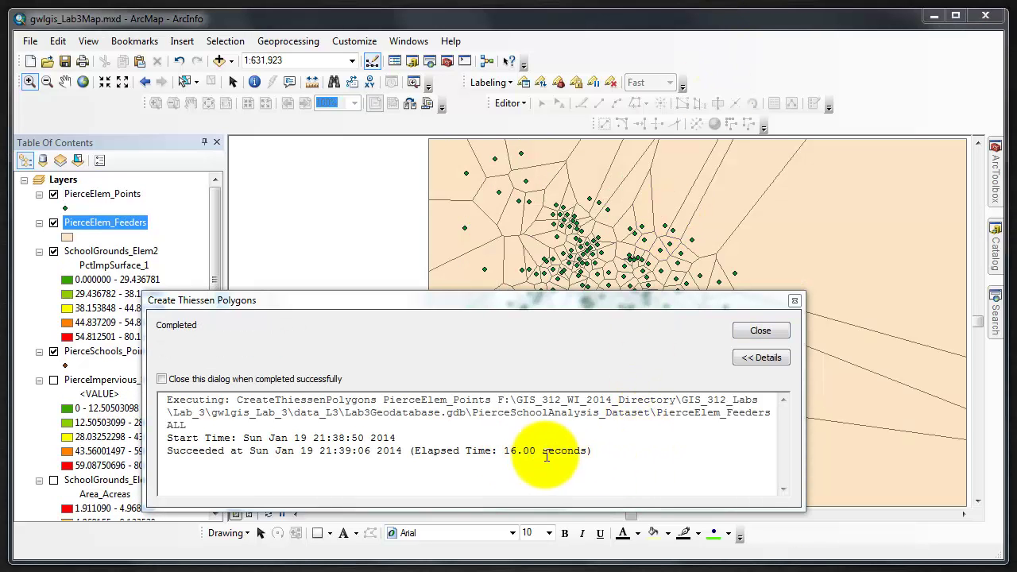
Dismiss the completion report and zoom out to 1:1,000,000 to show all PierceElem_Feeders cells
{"action": "left_click", "coordinate": [761, 330]}
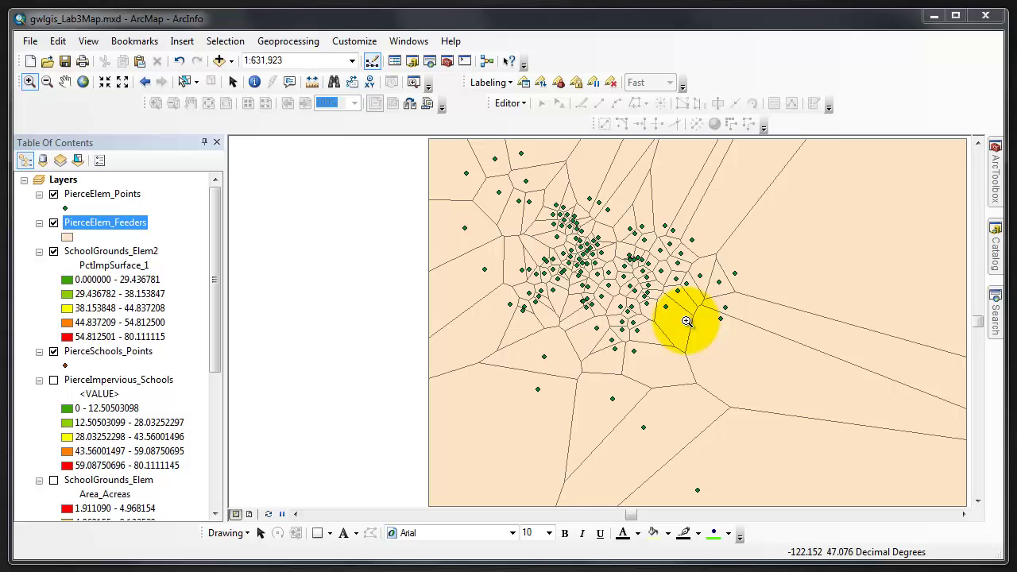
{"action": "left_click", "coordinate": [29, 82]}
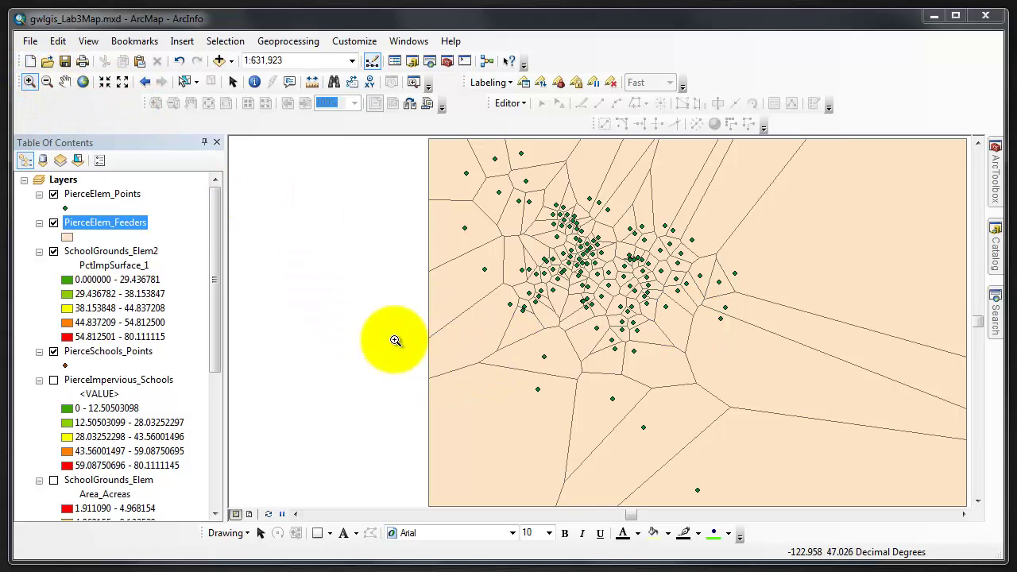
{"action": "scroll", "coordinate": [394, 340], "scroll_direction": "up", "scroll_amount": 2}
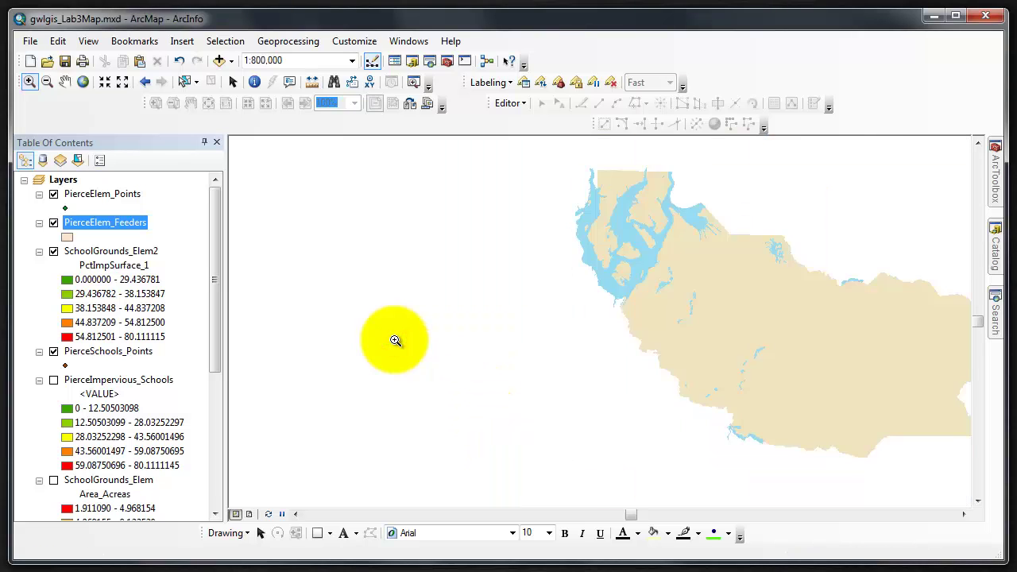
{"action": "scroll", "coordinate": [760, 294], "scroll_direction": "up", "scroll_amount": 1}
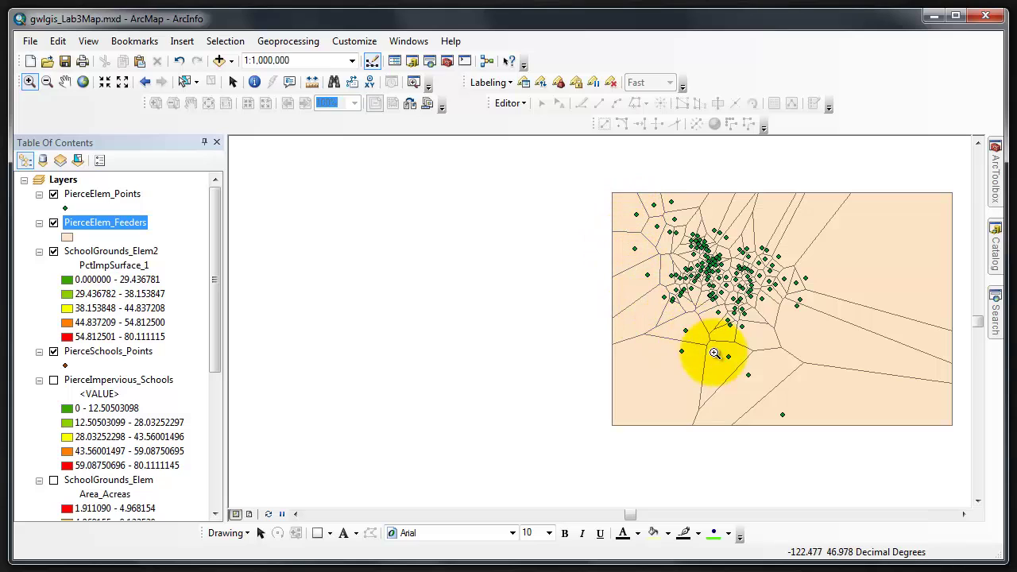
{"action": "left_click", "coordinate": [53, 224]}
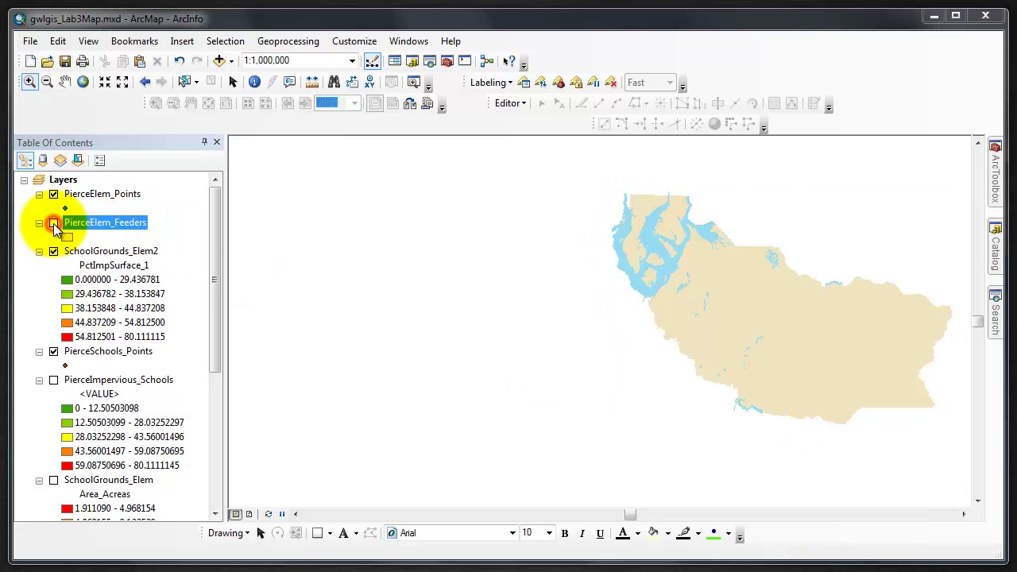
{"action": "left_click", "coordinate": [53, 224]}
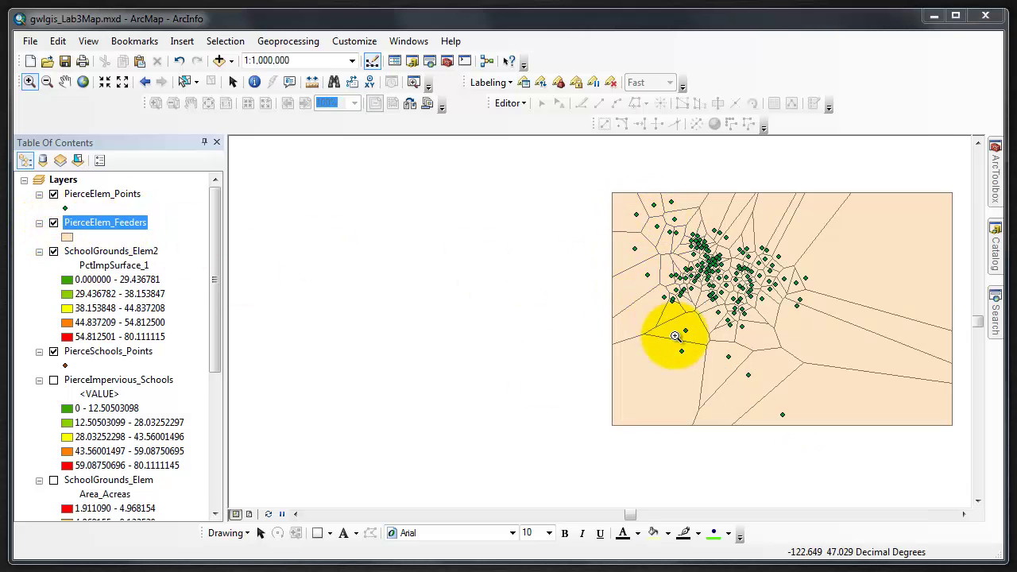